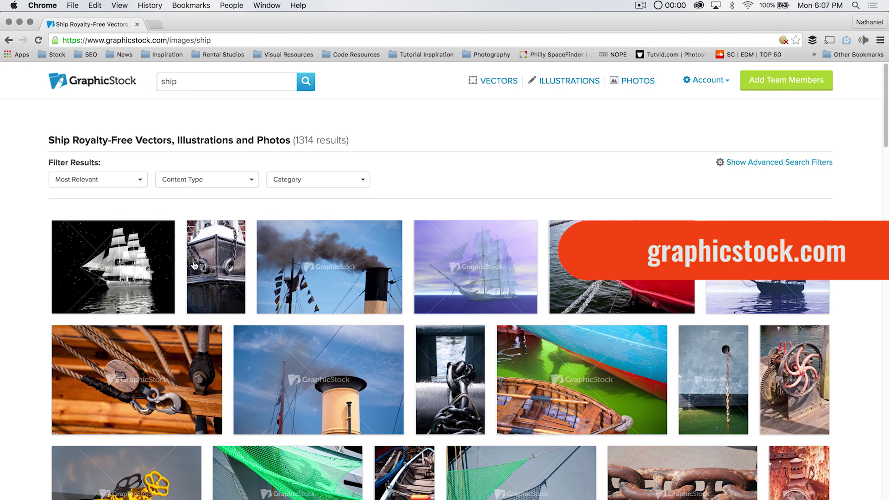
Open uss-new-jersey-clip069.MOV from the Desktop through Import > Video Frames to Layers
{"action": "scroll", "coordinate": [517, 275], "scroll_direction": "down", "scroll_amount": 7}
{"action": "scroll", "coordinate": [517, 275], "scroll_direction": "up", "scroll_amount": 7}
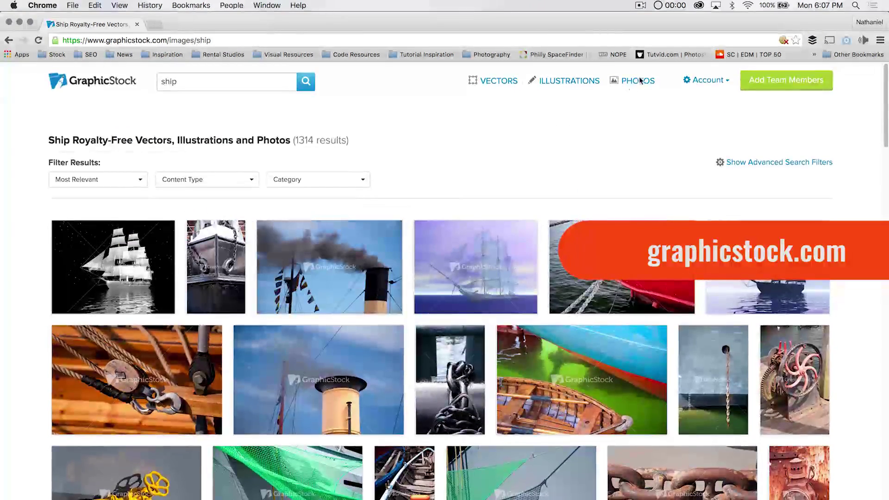
{"action": "mouse_move", "coordinate": [536, 265]}
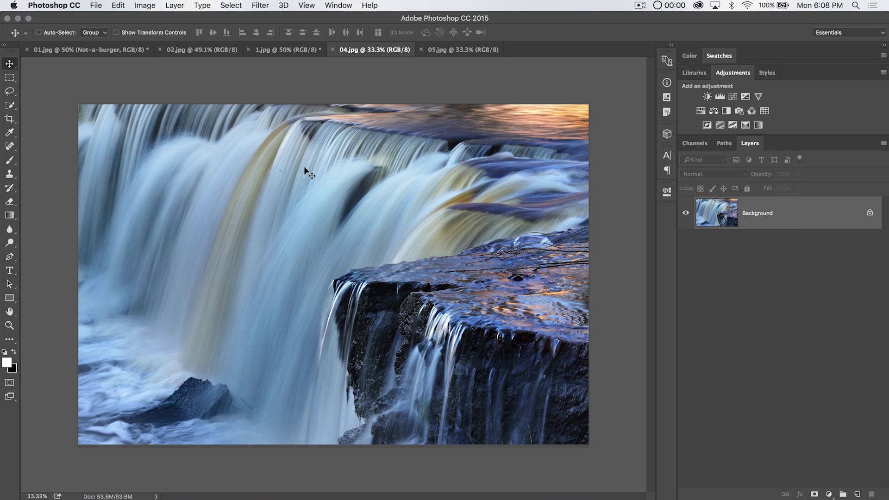
{"action": "left_click", "coordinate": [96, 6]}
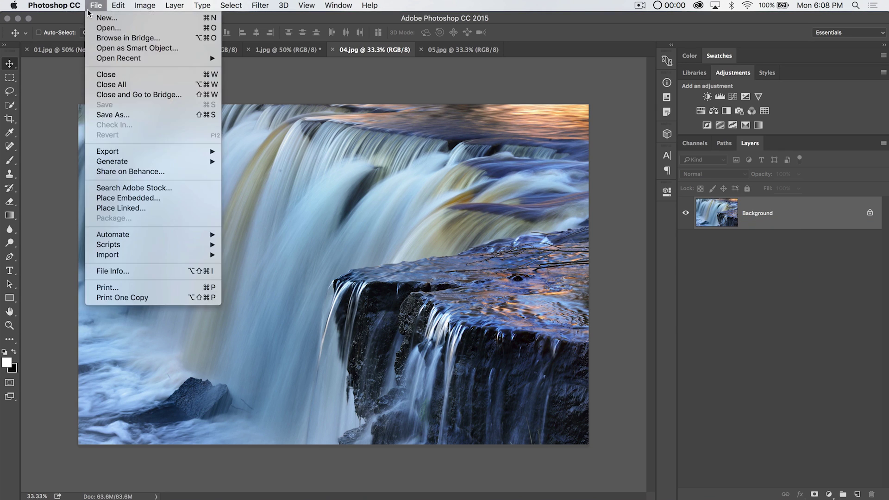
{"action": "mouse_move", "coordinate": [168, 254]}
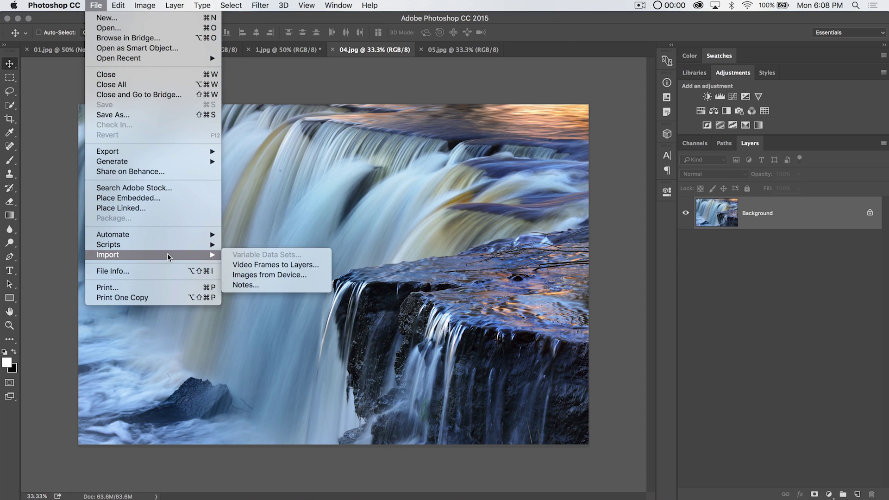
{"action": "left_click", "coordinate": [282, 264]}
{"action": "left_click_drag", "start_coordinate": [452, 157], "coordinate": [382, 68]}
{"action": "scroll", "coordinate": [404, 173], "scroll_direction": "down", "scroll_amount": 4}
{"action": "scroll", "coordinate": [404, 173], "scroll_direction": "down", "scroll_amount": 2}
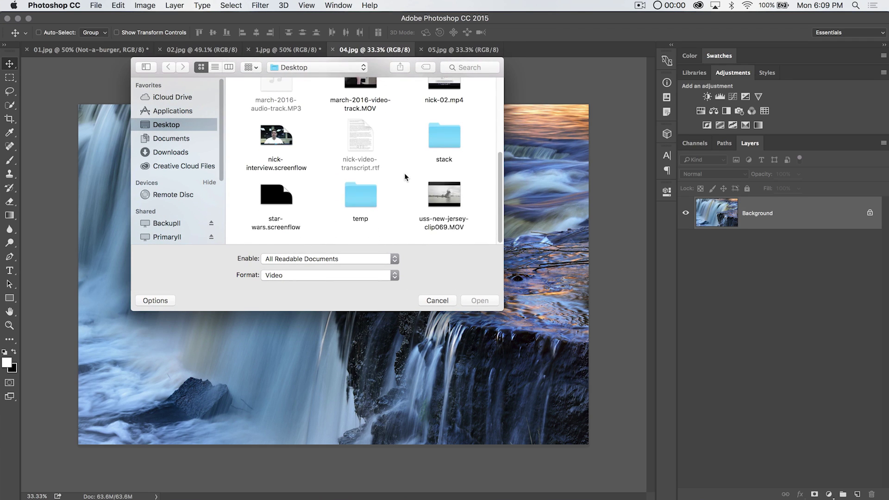
{"action": "left_click", "coordinate": [454, 226]}
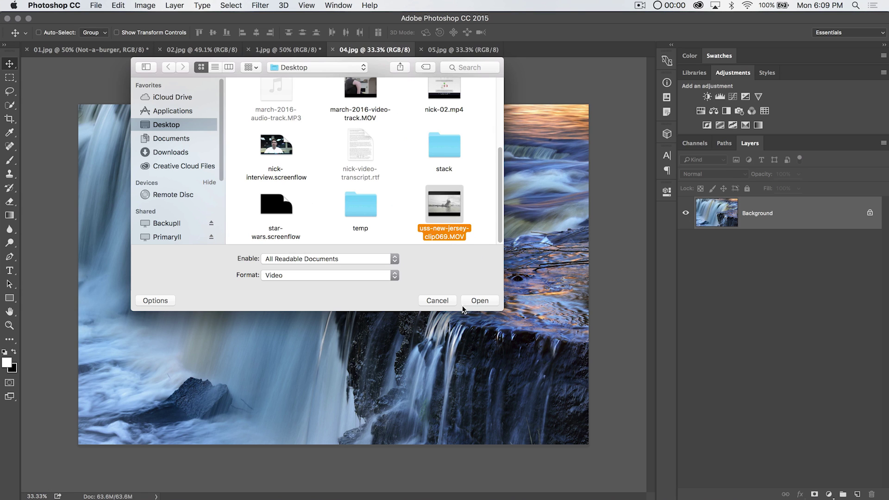
{"action": "left_click", "coordinate": [479, 301]}
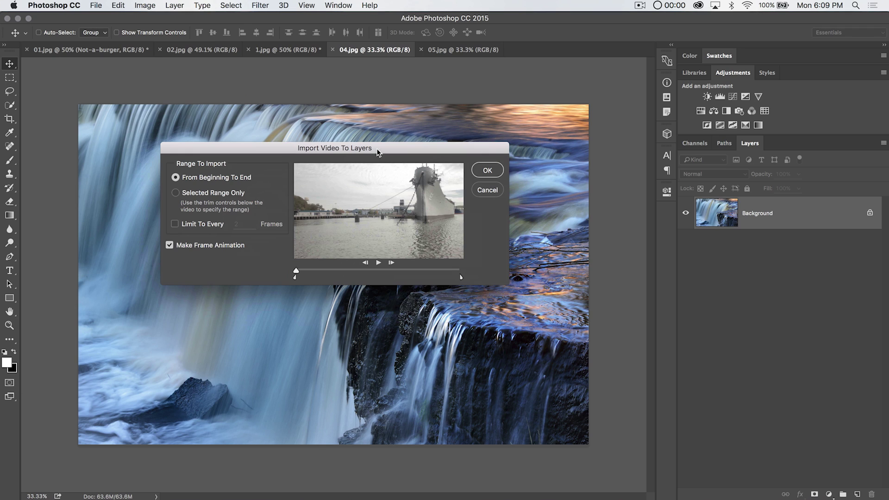
Import only a trimmed later range of the clip, with Make Frame Animation left on
{"action": "left_click_drag", "start_coordinate": [374, 149], "coordinate": [365, 179]}
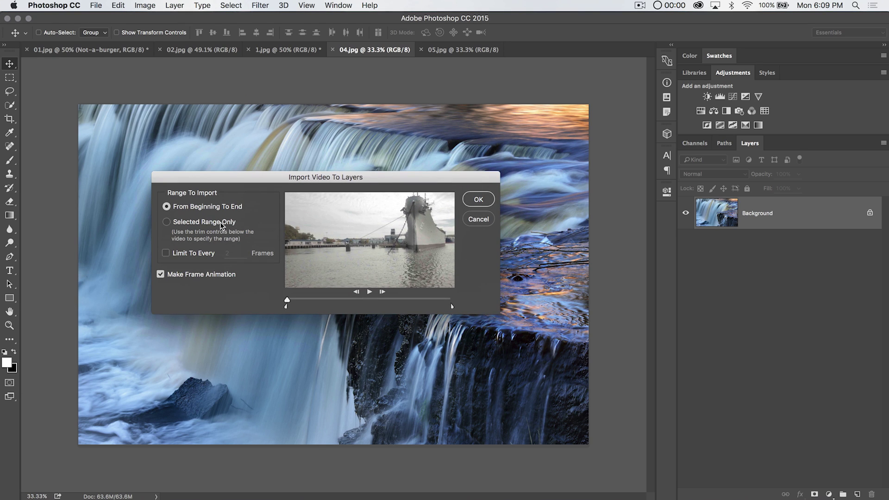
{"action": "left_click", "coordinate": [190, 223]}
{"action": "left_click_drag", "start_coordinate": [286, 309], "coordinate": [419, 300]}
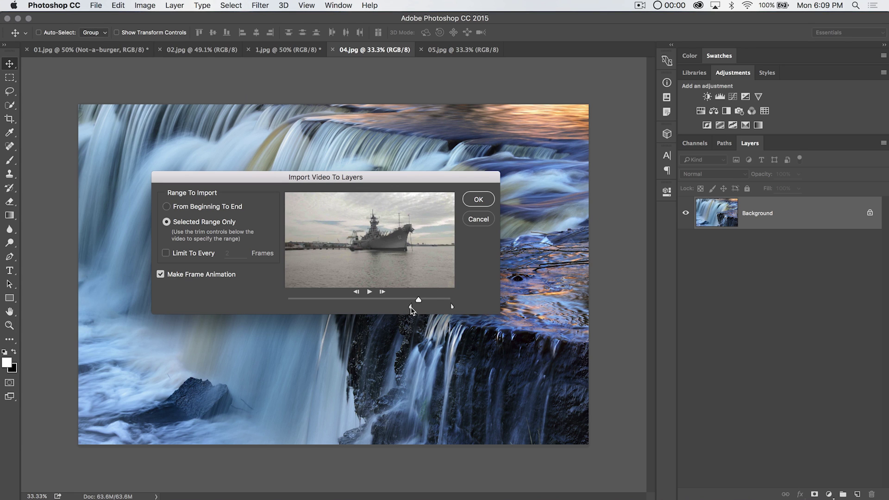
{"action": "left_click_drag", "start_coordinate": [410, 306], "coordinate": [413, 306]}
{"action": "left_click_drag", "start_coordinate": [451, 307], "coordinate": [448, 307]}
{"action": "left_click", "coordinate": [164, 276]}
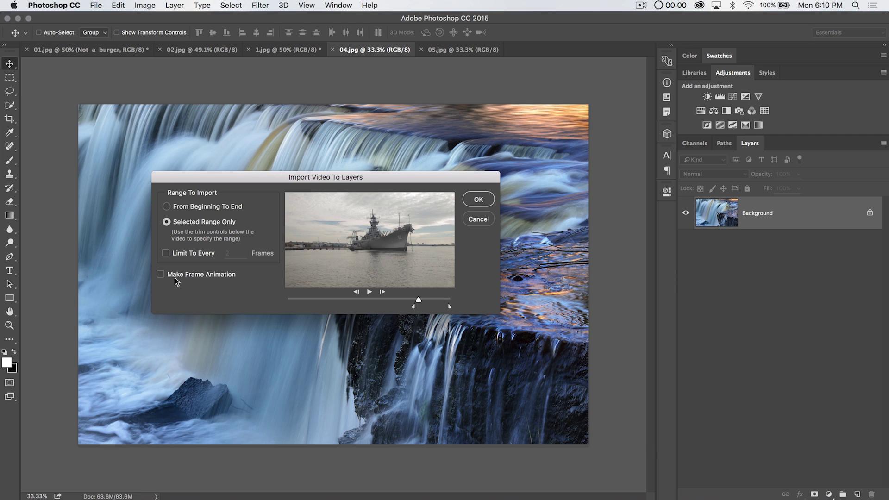
{"action": "left_click", "coordinate": [175, 276]}
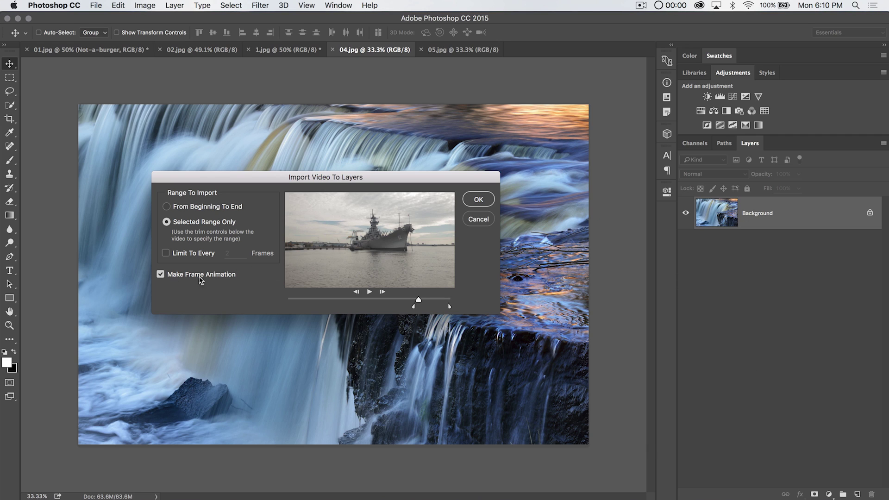
{"action": "left_click", "coordinate": [479, 203]}
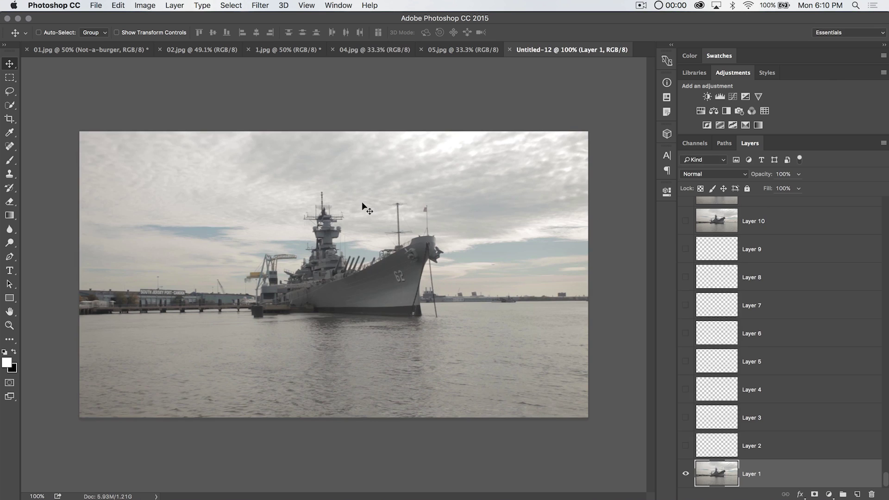
Show the Timeline panel from the Window menu
{"action": "scroll", "coordinate": [795, 312], "scroll_direction": "up", "scroll_amount": 20}
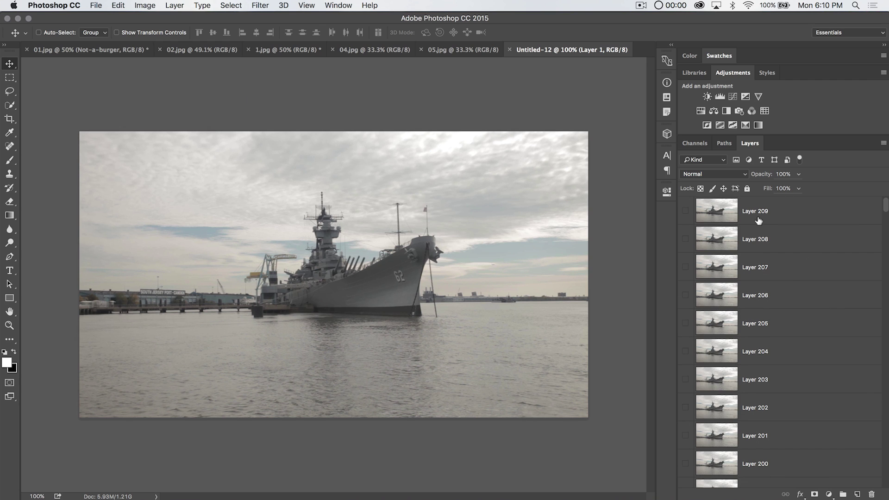
{"action": "scroll", "coordinate": [828, 314], "scroll_direction": "down", "scroll_amount": 12}
{"action": "scroll", "coordinate": [829, 316], "scroll_direction": "down", "scroll_amount": 12}
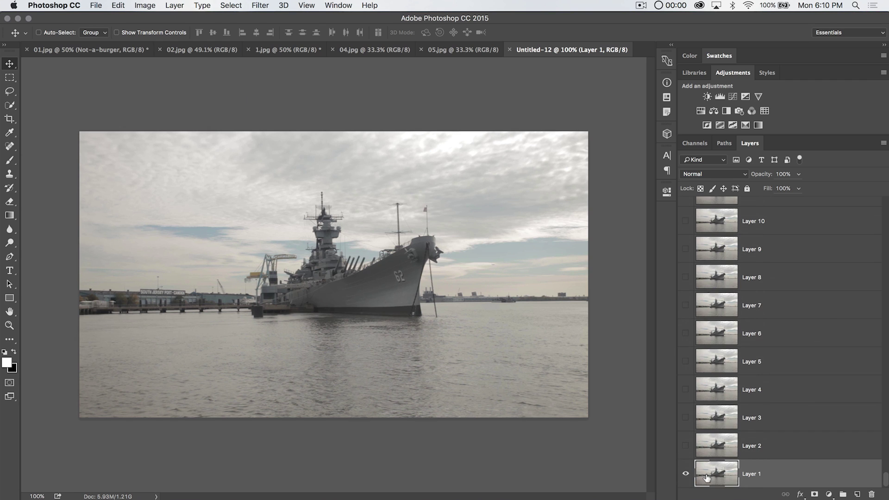
{"action": "left_click", "coordinate": [337, 5]}
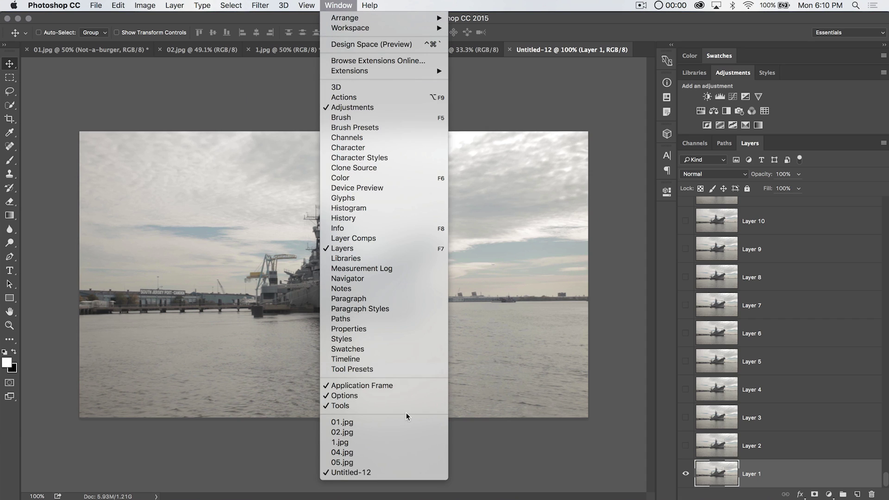
{"action": "left_click", "coordinate": [368, 359]}
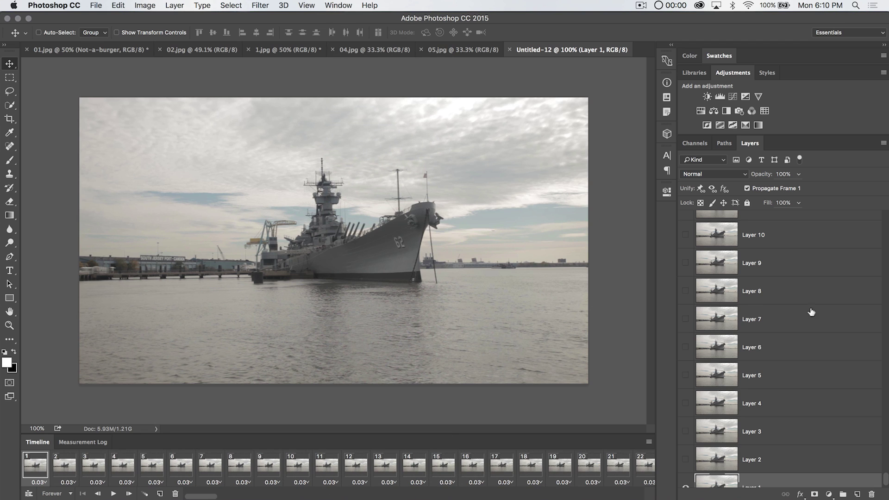
Select the topmost frame layer, Layer 209, in the Layers panel
{"action": "scroll", "coordinate": [779, 319], "scroll_direction": "up", "scroll_amount": 15}
{"action": "scroll", "coordinate": [779, 319], "scroll_direction": "up", "scroll_amount": 5}
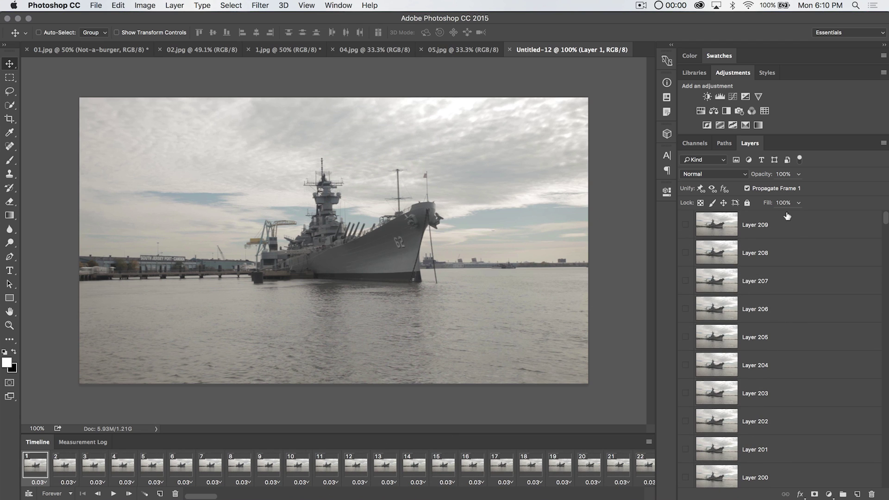
{"action": "left_click", "coordinate": [781, 220]}
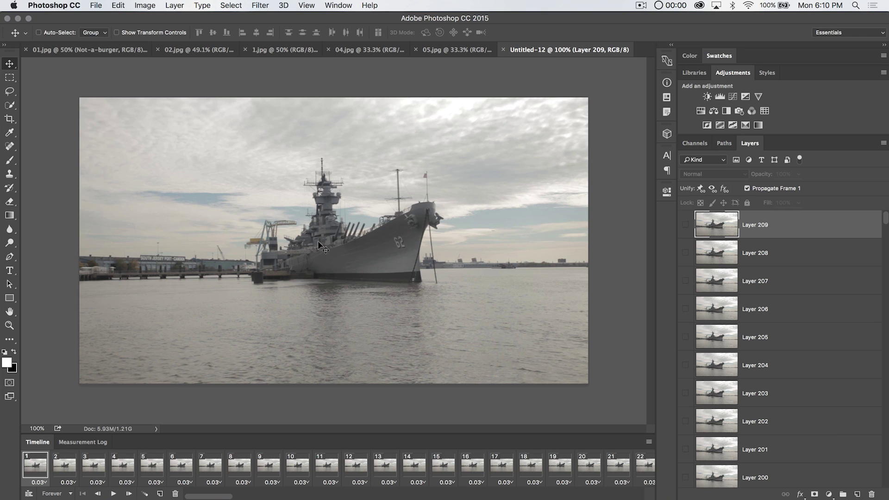
Add 'U.S.S. NEW JERSEY' text low in the frame and centre it horizontally
{"action": "left_click", "coordinate": [11, 268]}
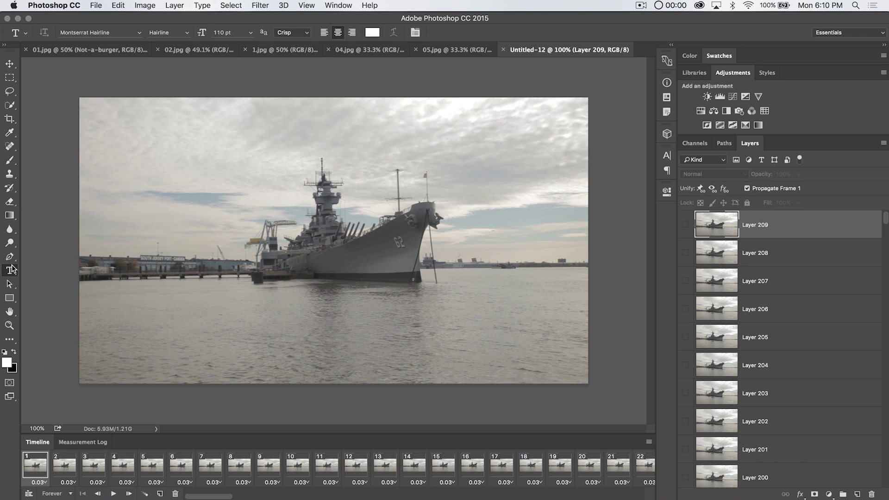
{"action": "left_click", "coordinate": [280, 360]}
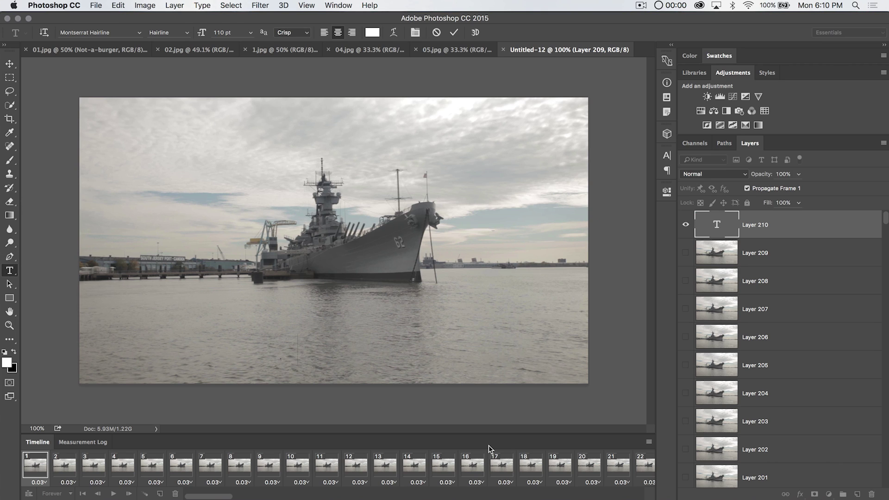
{"action": "type", "text": "U.S.S. NEW JERSEY"}
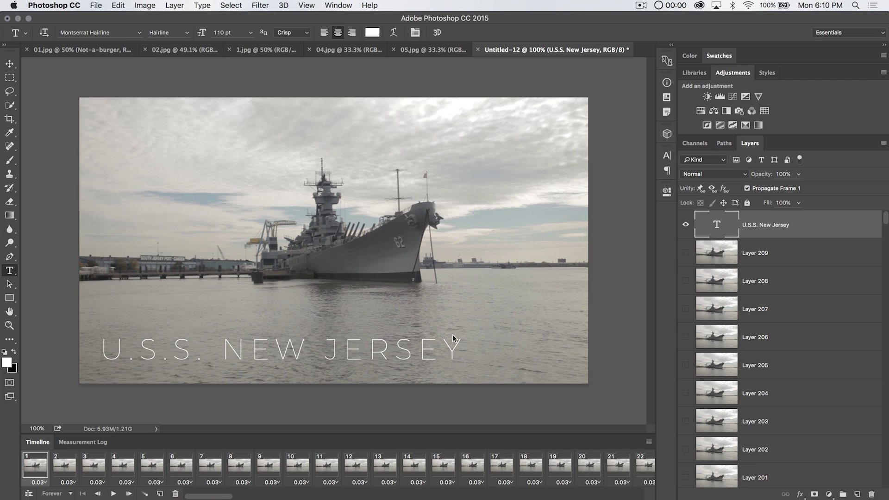
{"action": "left_click", "coordinate": [9, 63]}
{"action": "left_click_drag", "start_coordinate": [325, 340], "coordinate": [388, 331]}
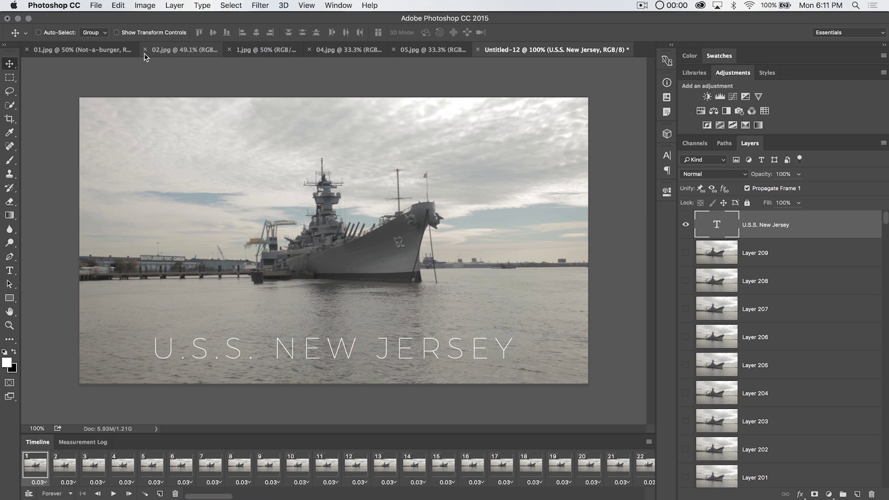
Open Render Video and rename the output from Untitled-12 to ship1
{"action": "left_click", "coordinate": [98, 5]}
{"action": "mouse_move", "coordinate": [148, 152]}
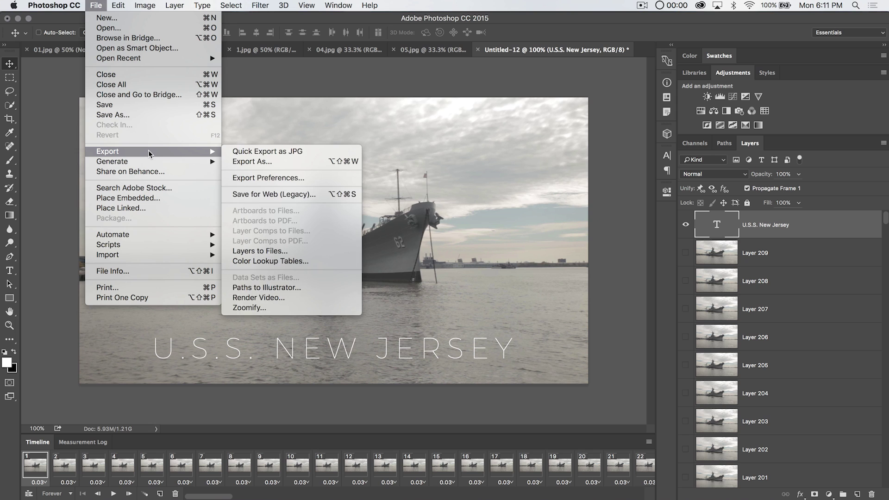
{"action": "left_click", "coordinate": [293, 297]}
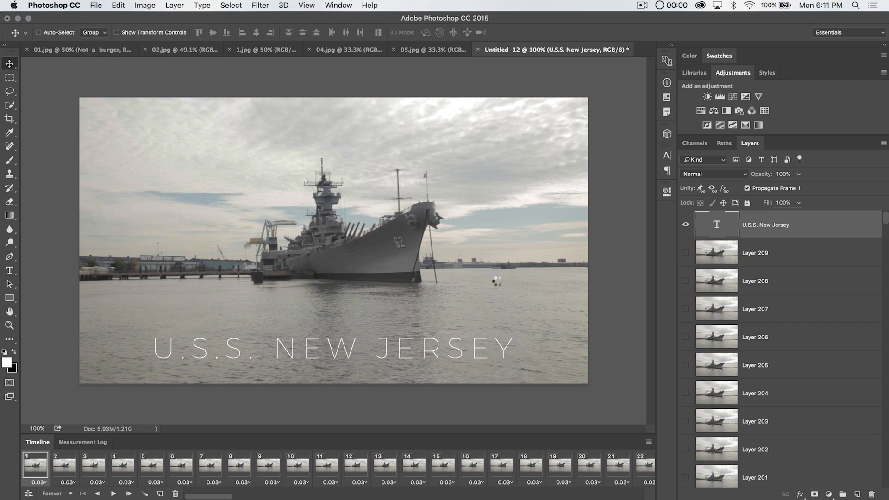
{"action": "left_click_drag", "start_coordinate": [389, 138], "coordinate": [334, 132]}
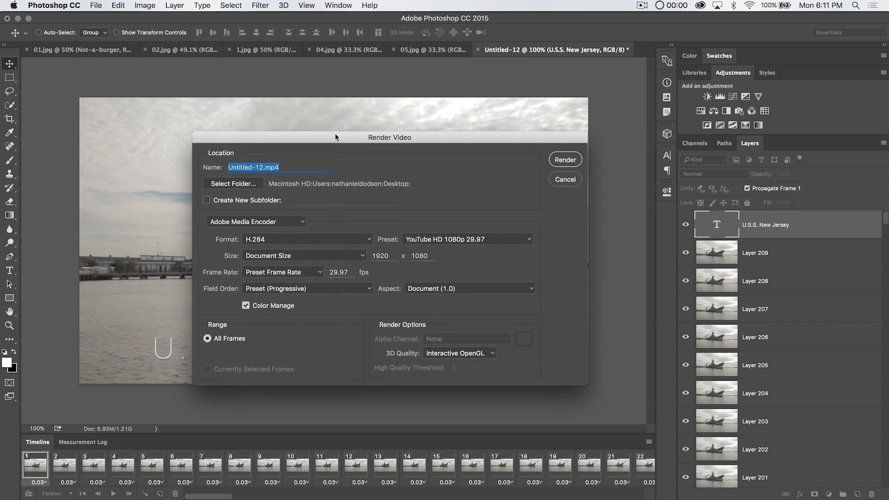
{"action": "left_click", "coordinate": [260, 167]}
{"action": "left_click_drag", "start_coordinate": [263, 167], "coordinate": [211, 170]}
{"action": "type", "text": "ship1"}
Render with Adobe Media Encoder, H.264 and the YouTube HD 1080p 29.97 preset
{"action": "left_click", "coordinate": [285, 224]}
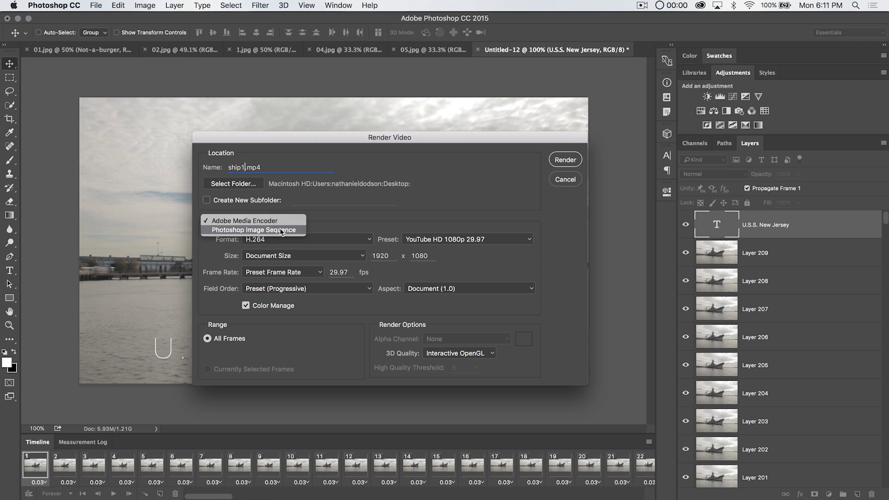
{"action": "left_click", "coordinate": [278, 220]}
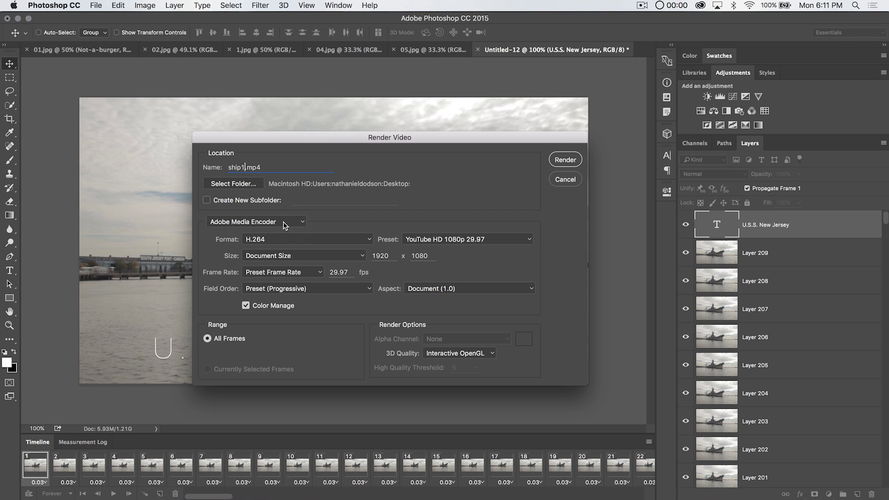
{"action": "left_click", "coordinate": [322, 240]}
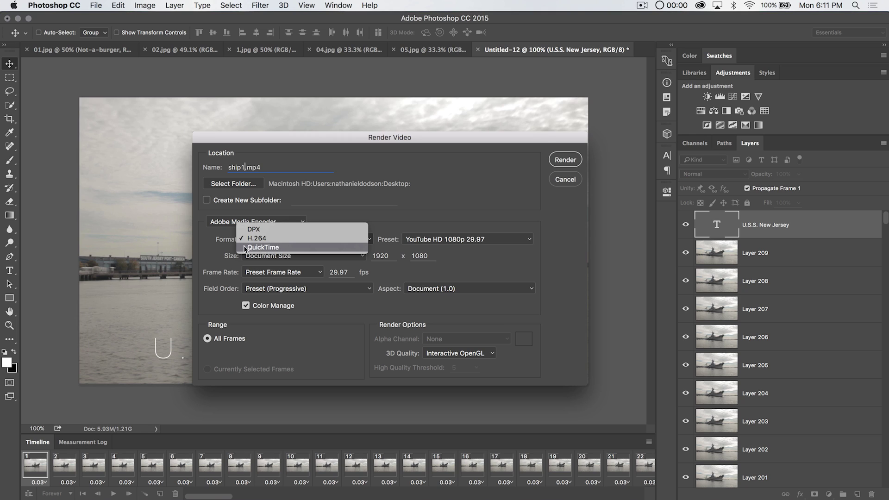
{"action": "left_click", "coordinate": [272, 239]}
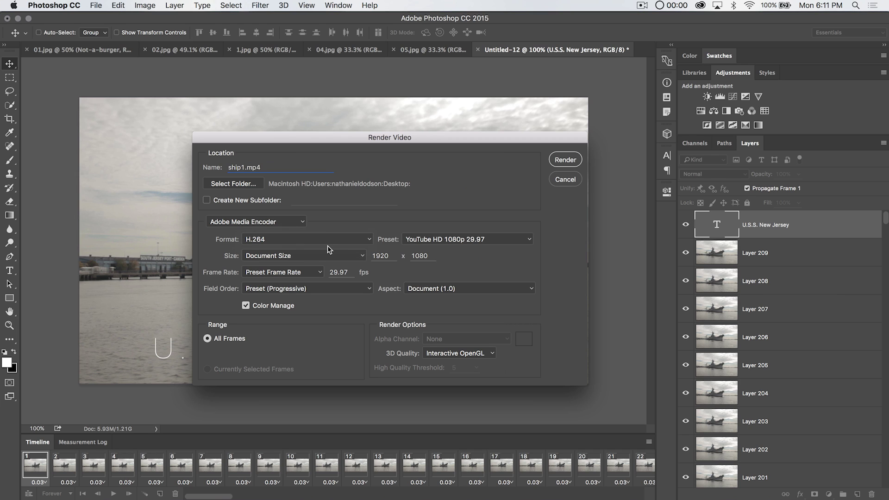
{"action": "left_click", "coordinate": [457, 243]}
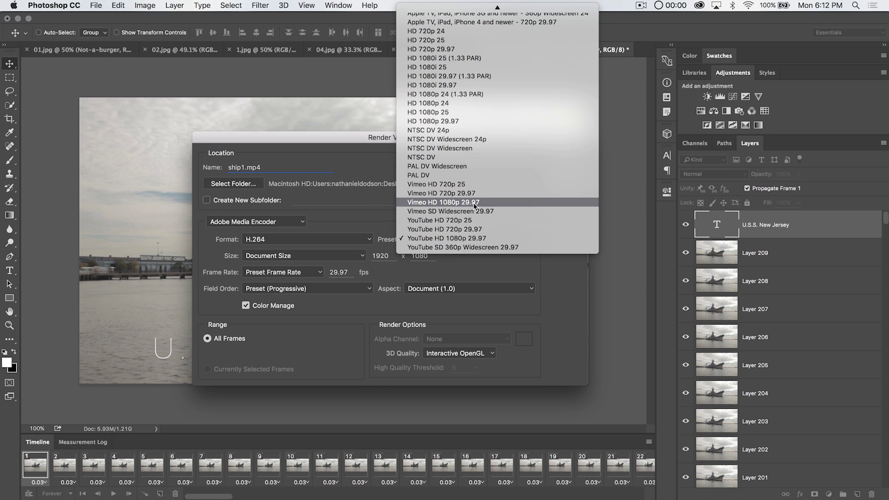
{"action": "left_click", "coordinate": [440, 240]}
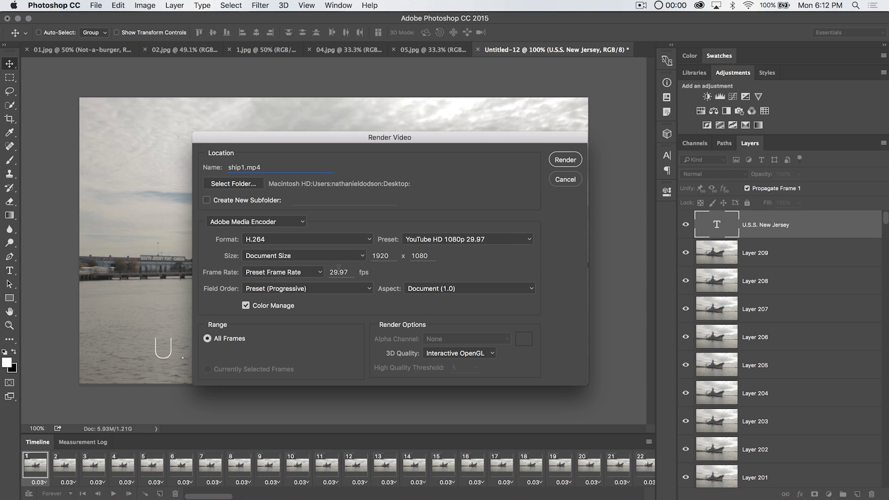
{"action": "left_click", "coordinate": [567, 162]}
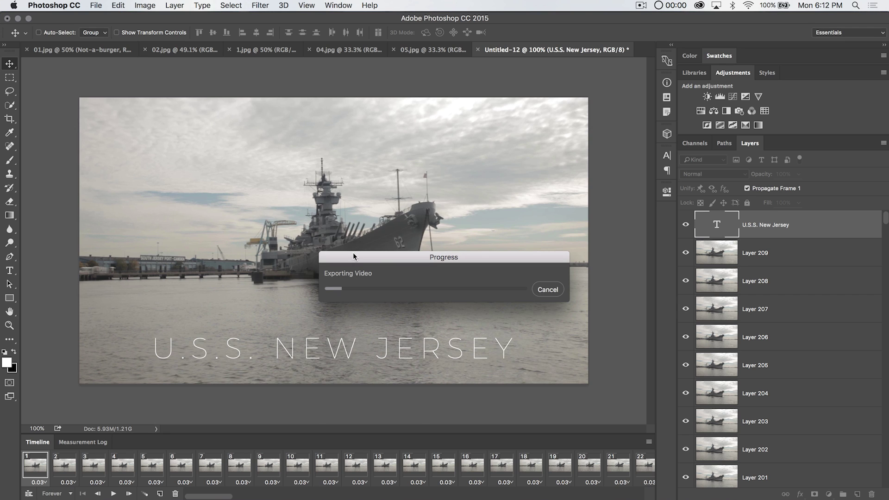
Move the export progress window aside and reveal the desktop with F11
{"action": "left_click_drag", "start_coordinate": [353, 254], "coordinate": [265, 230]}
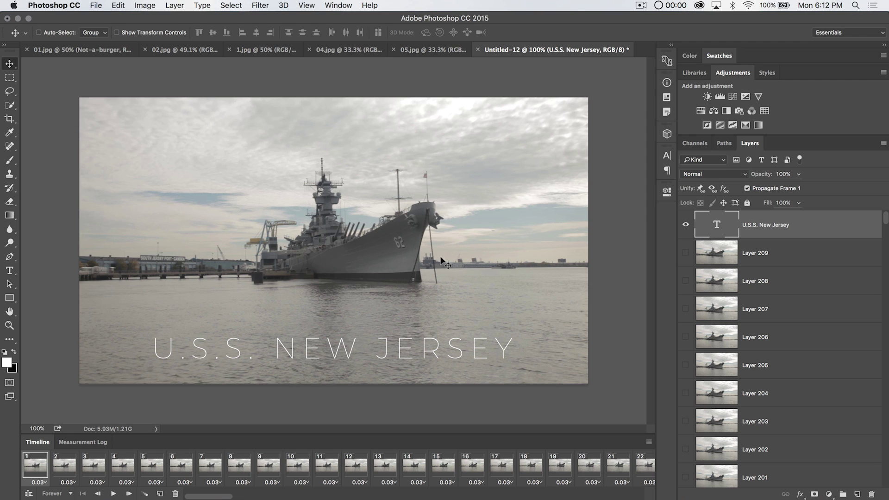
{"action": "key", "text": "F11"}
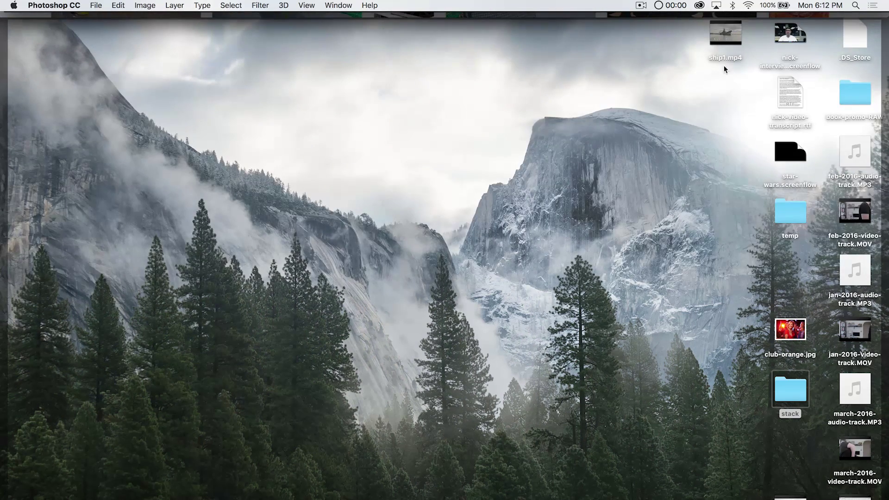
Open ship1.mp4 in QuickTime Player, resize its window and play the video
{"action": "left_click_drag", "start_coordinate": [725, 60], "coordinate": [434, 211]}
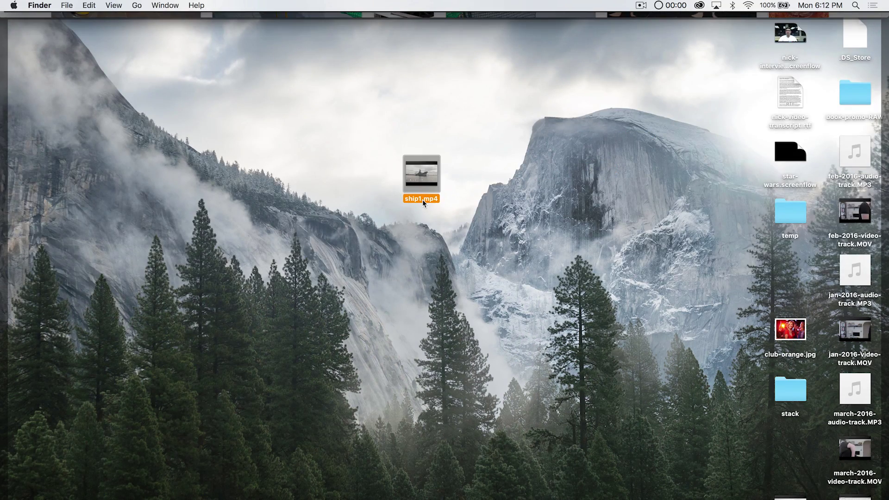
{"action": "double_click", "coordinate": [422, 199]}
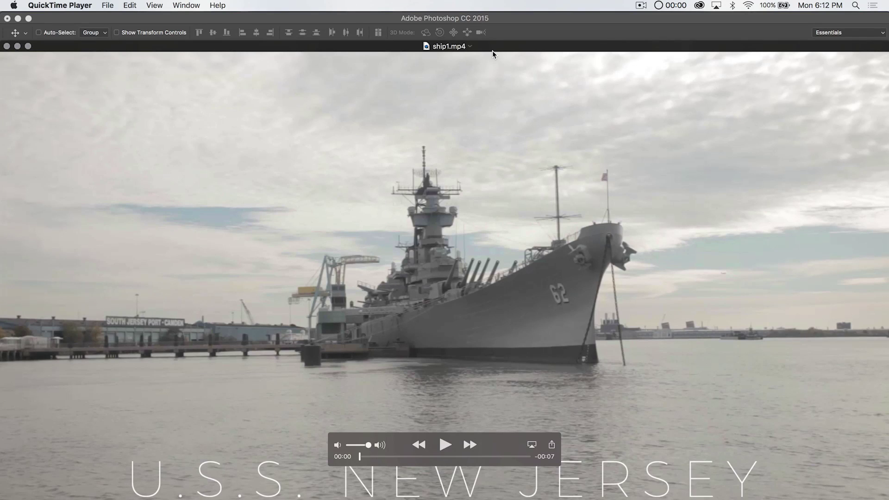
{"action": "left_click_drag", "start_coordinate": [498, 46], "coordinate": [499, 2]}
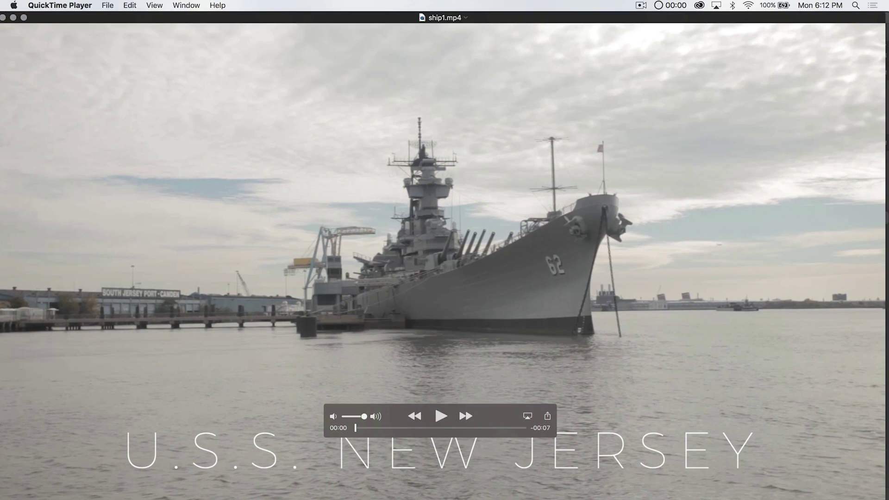
{"action": "left_click_drag", "start_coordinate": [675, 499], "coordinate": [675, 465]}
{"action": "left_click", "coordinate": [439, 379]}
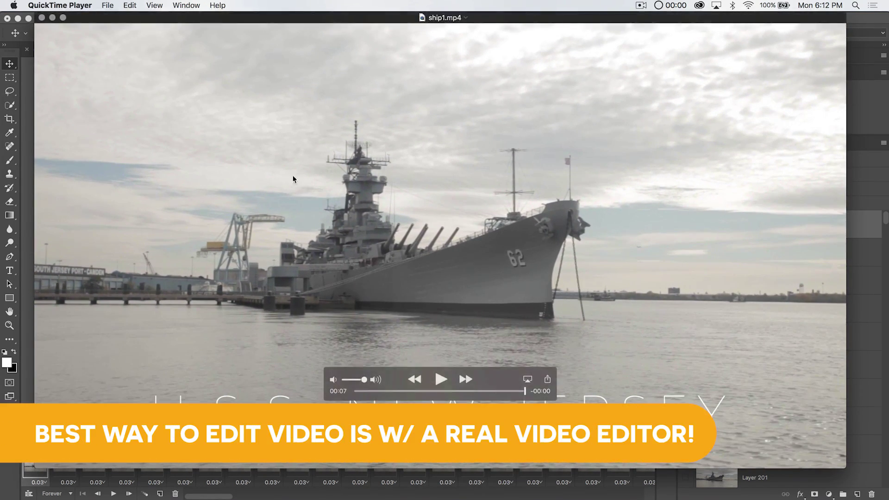
{"action": "left_click", "coordinate": [65, 4]}
Quit QuickTime Player and return to the Photoshop Untitled-12 document
{"action": "left_click", "coordinate": [77, 87]}
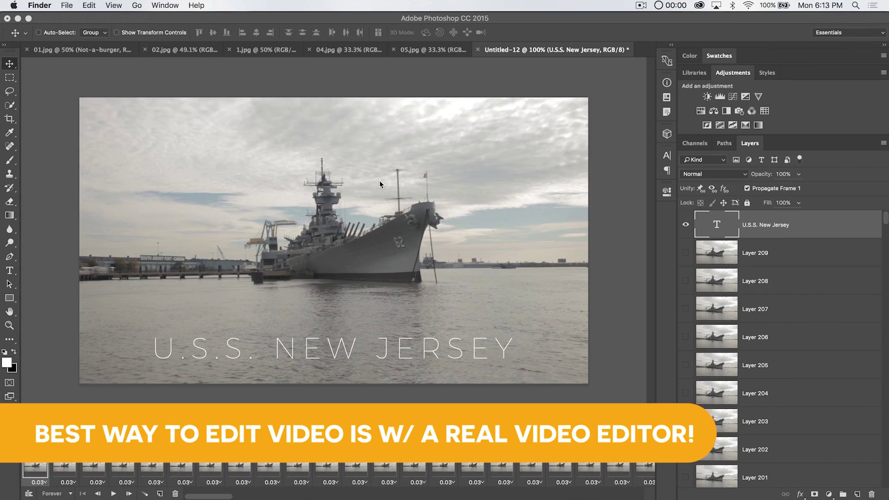
{"action": "left_click", "coordinate": [603, 136]}
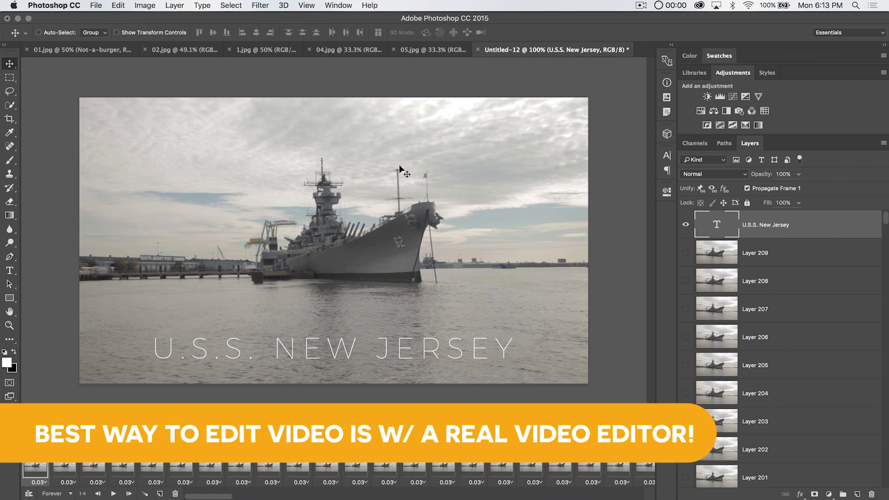
{"action": "left_click", "coordinate": [96, 5]}
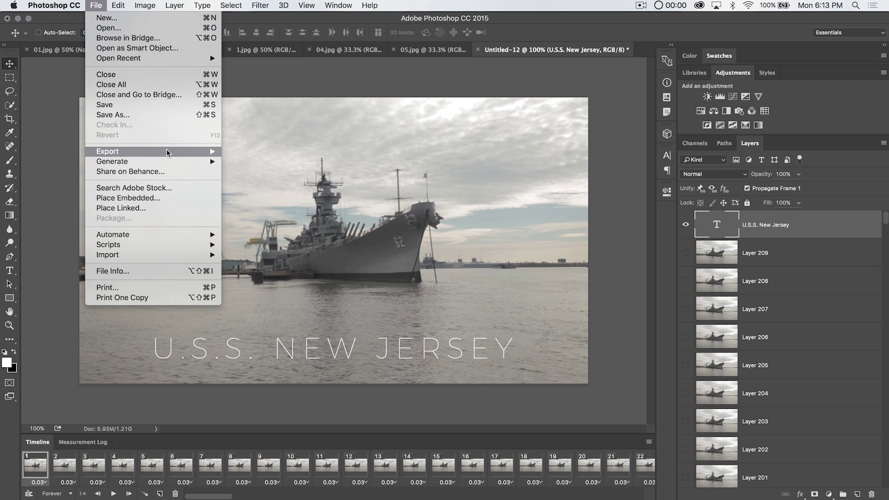
{"action": "mouse_move", "coordinate": [152, 152]}
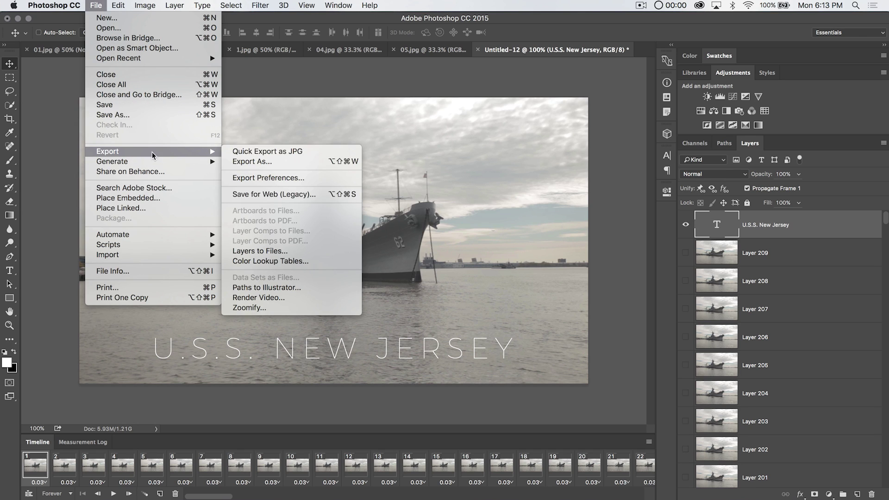
{"action": "left_click", "coordinate": [257, 195]}
Resize the image to 450 px wide (253 px high) and zoom to 300%
{"action": "left_click", "coordinate": [145, 5]}
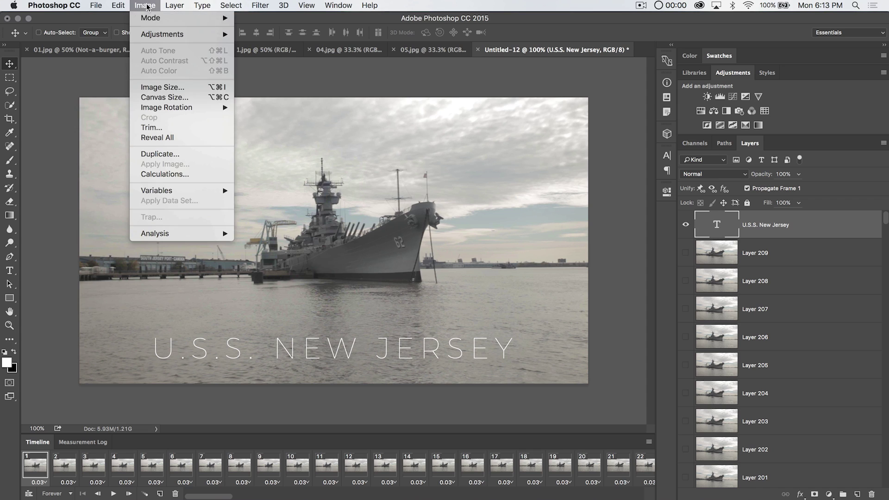
{"action": "left_click", "coordinate": [178, 87]}
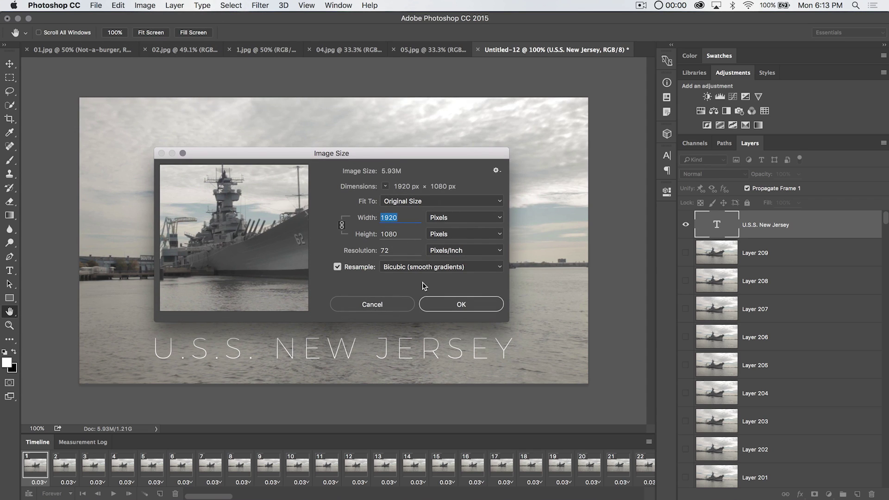
{"action": "type", "text": "450"}
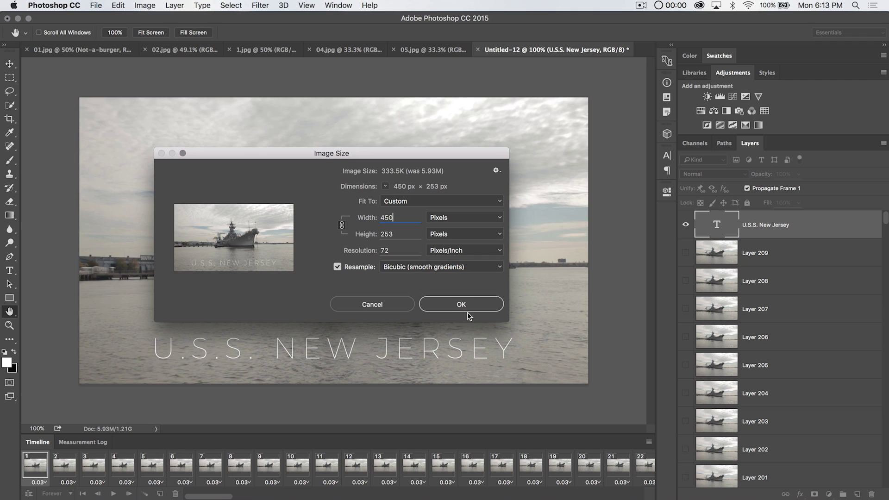
{"action": "left_click", "coordinate": [463, 304]}
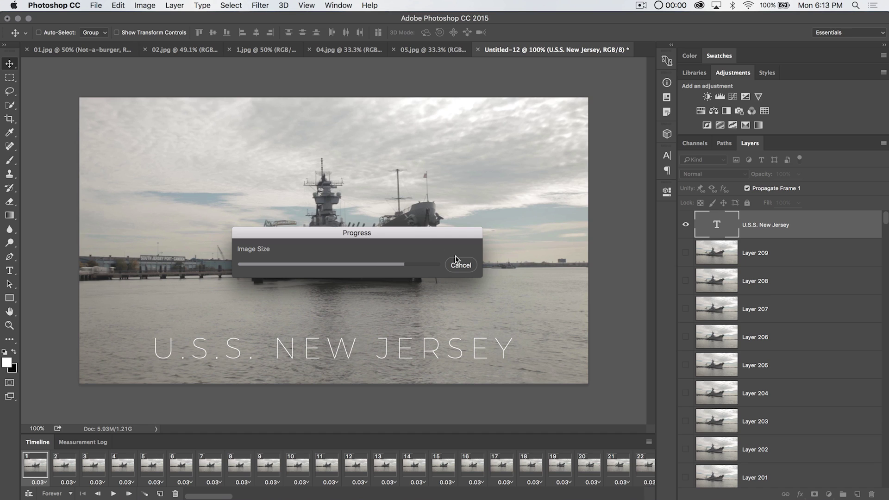
{"action": "key", "text": "super+equal"}
{"action": "key", "text": "super+equal"}
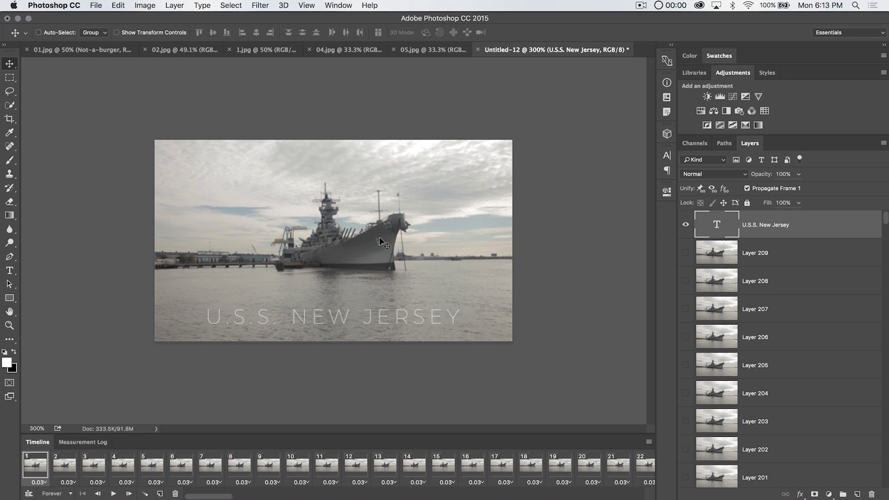
{"action": "left_click", "coordinate": [95, 5]}
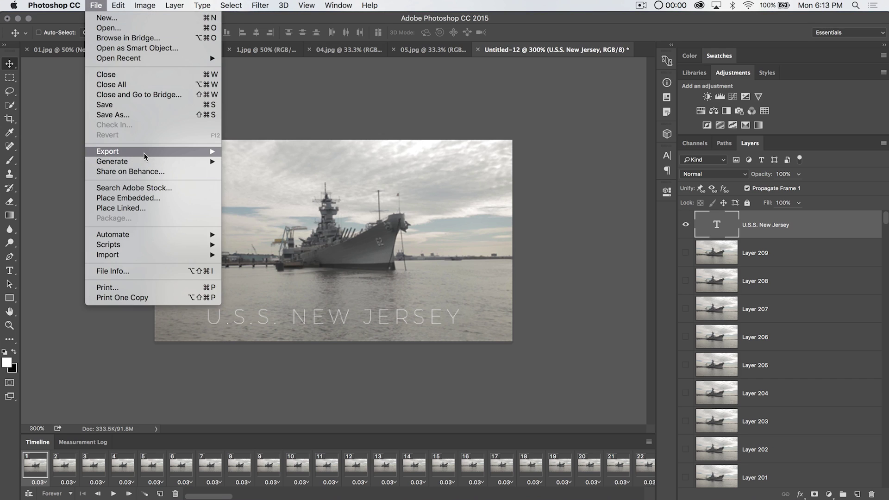
In Save for Web (Legacy), keep GIF format and set Looping Options to Forever
{"action": "mouse_move", "coordinate": [147, 153]}
{"action": "left_click", "coordinate": [272, 195]}
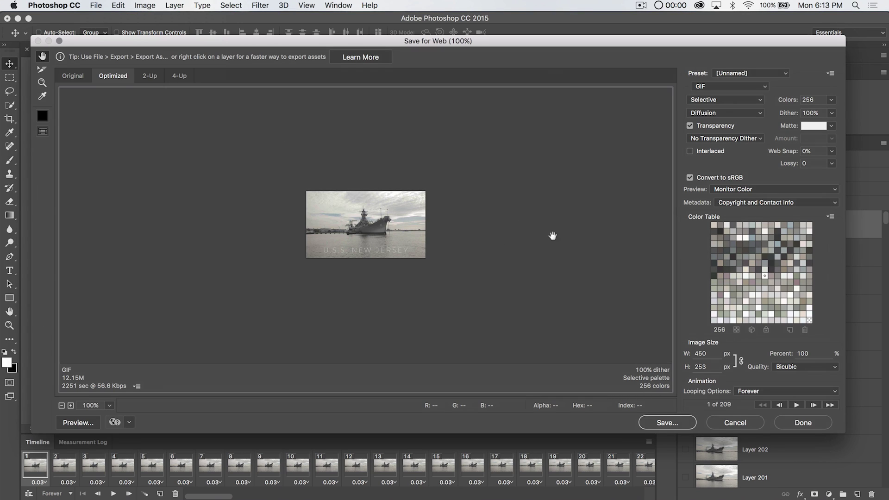
{"action": "left_click", "coordinate": [728, 84]}
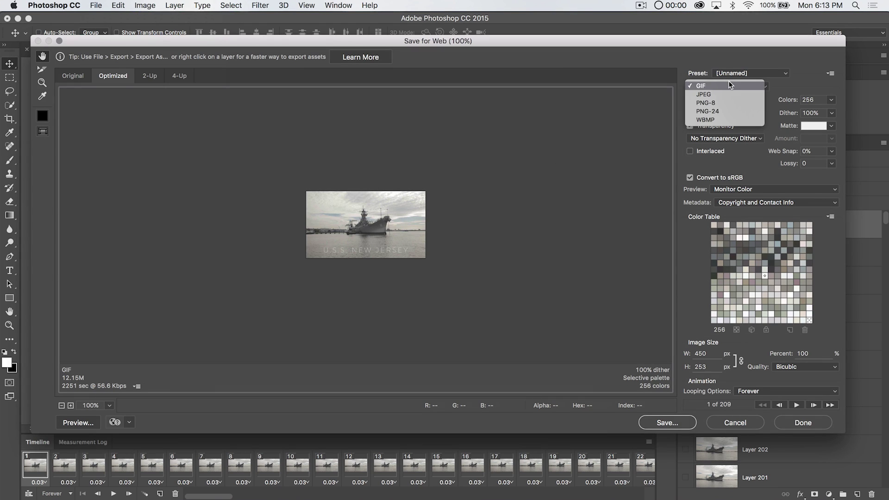
{"action": "left_click", "coordinate": [700, 85]}
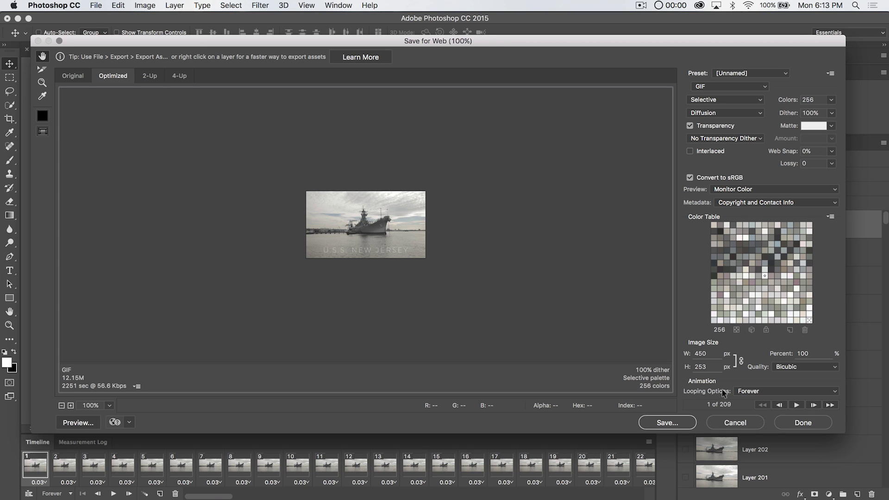
{"action": "left_click", "coordinate": [747, 391]}
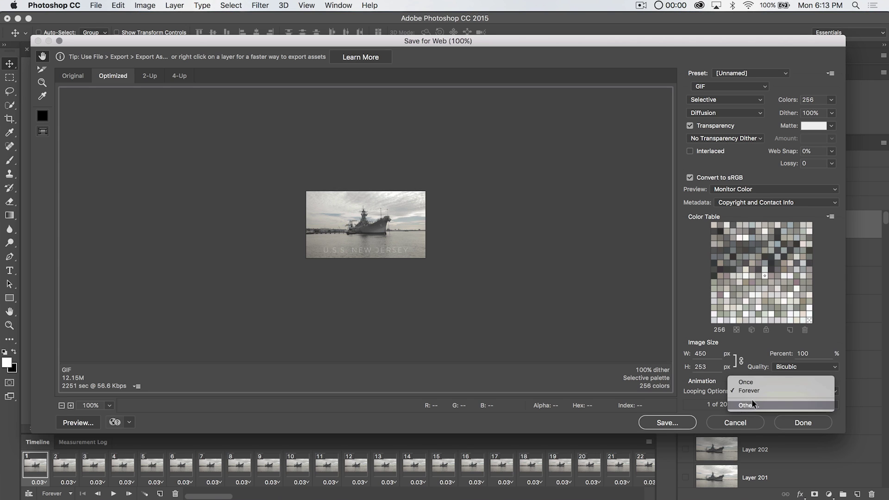
{"action": "left_click", "coordinate": [749, 405]}
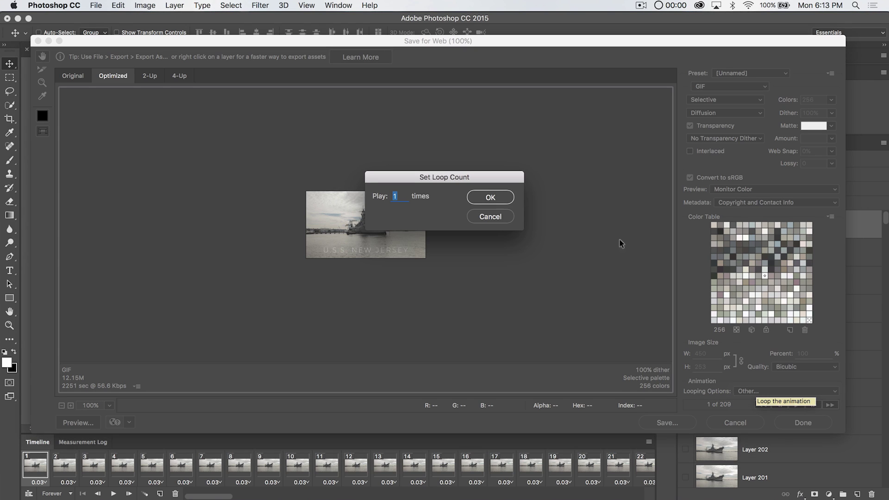
{"action": "left_click", "coordinate": [494, 216]}
{"action": "left_click", "coordinate": [748, 392]}
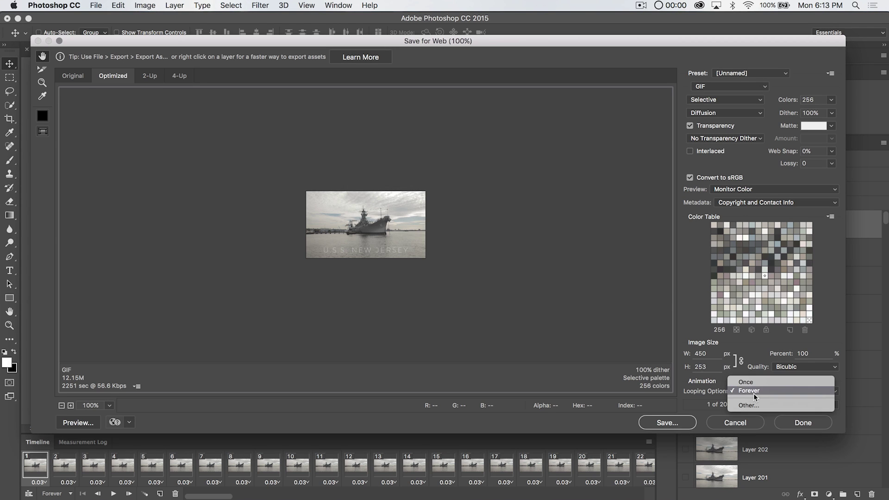
{"action": "left_click", "coordinate": [752, 391]}
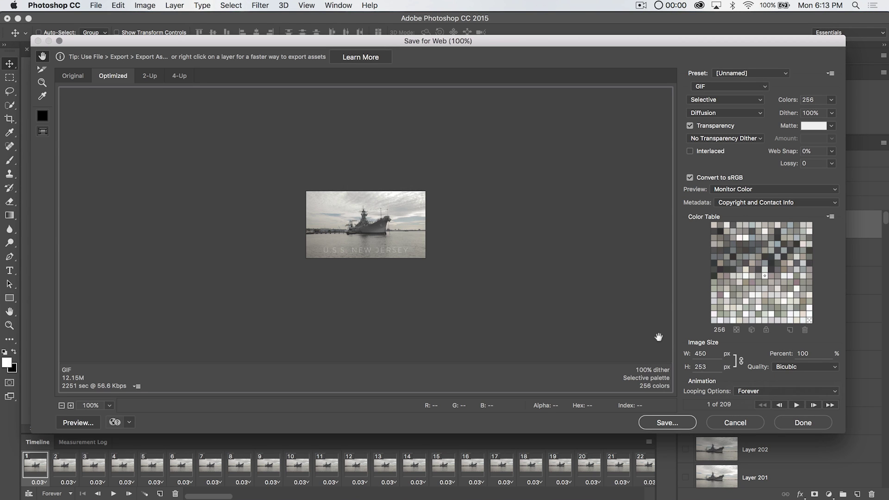
Save the optimized GIF as ship.gif
{"action": "left_click", "coordinate": [667, 422]}
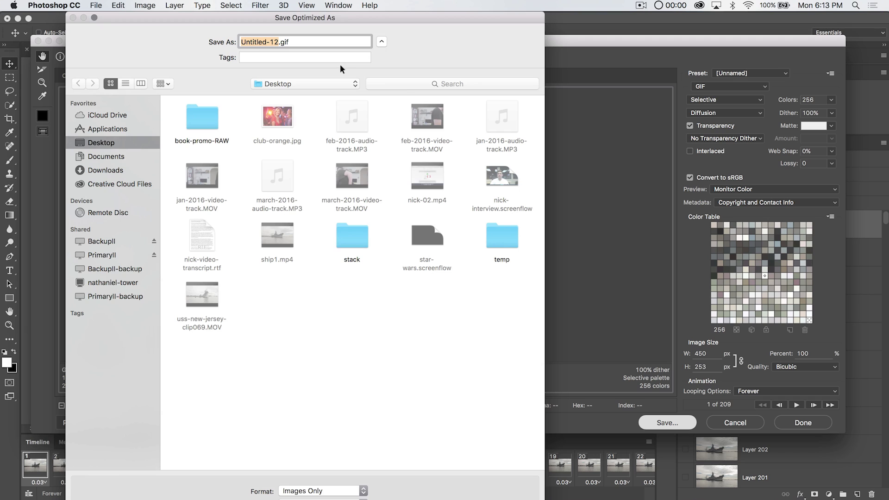
{"action": "type", "text": "ship"}
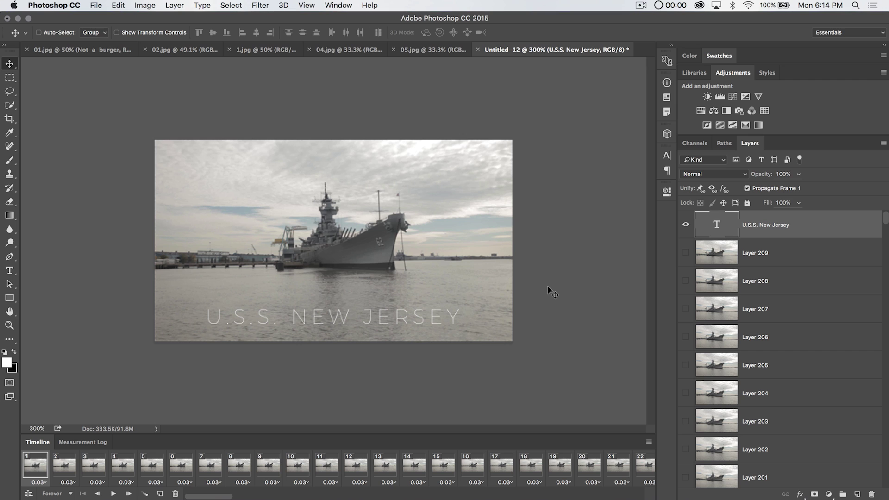
{"action": "key", "text": "super+Tab"}
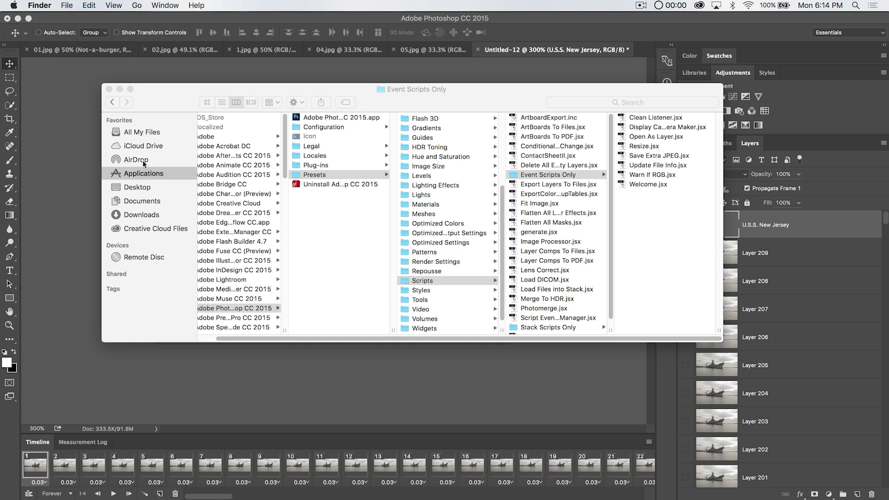
Find ship.gif in the Desktop folder and bring up its Open With options
{"action": "left_click", "coordinate": [141, 188]}
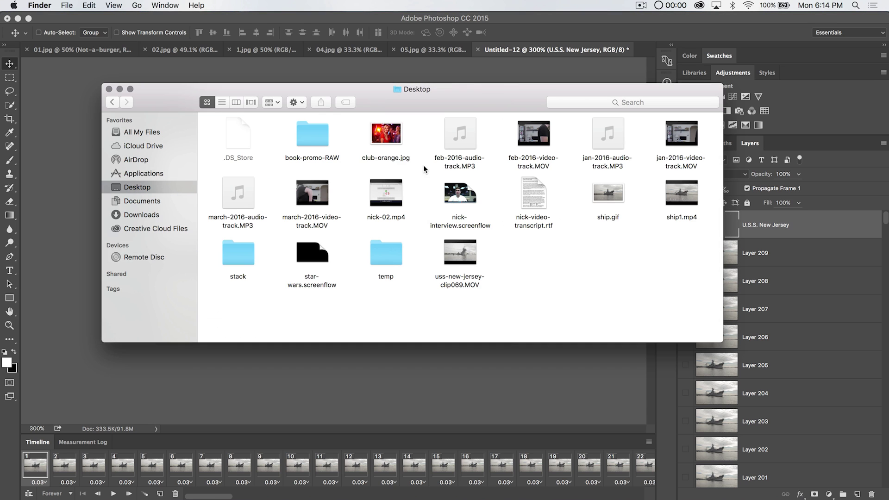
{"action": "left_click", "coordinate": [609, 218]}
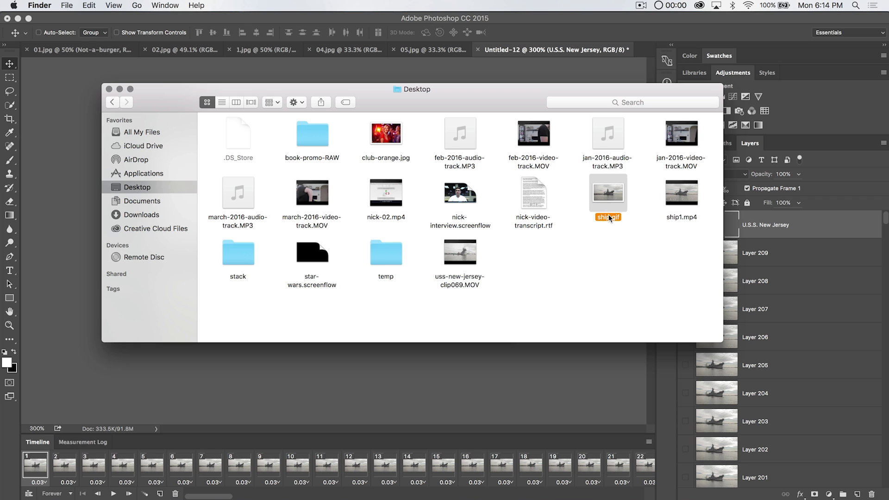
{"action": "right_click", "coordinate": [607, 192]}
{"action": "mouse_move", "coordinate": [636, 203]}
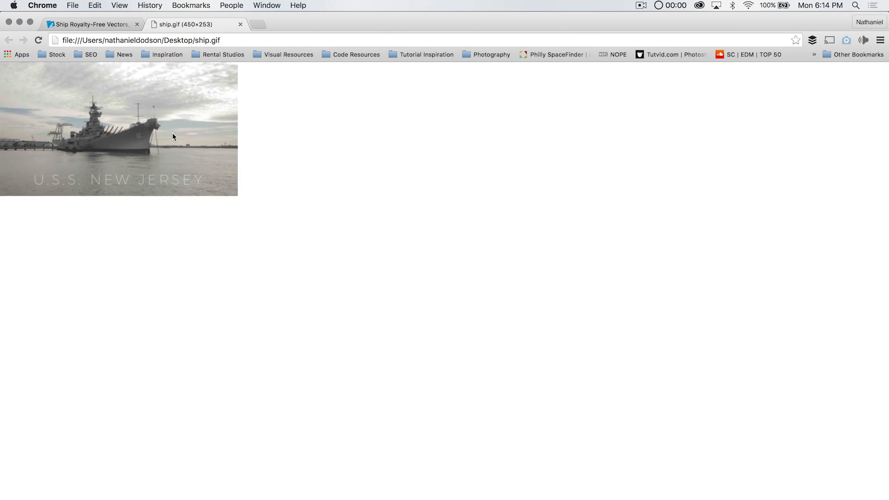
Check the 450 × 253 ship.gif animation playing in Chrome, then move to the other browser tab
{"action": "key", "text": "ctrl+shift+Tab"}
Switch back to Photoshop's Untitled-12 U.S.S. NEW JERSEY ship animation document
{"action": "key", "text": "super+Tab"}
{"action": "key", "text": "super+Tab"}
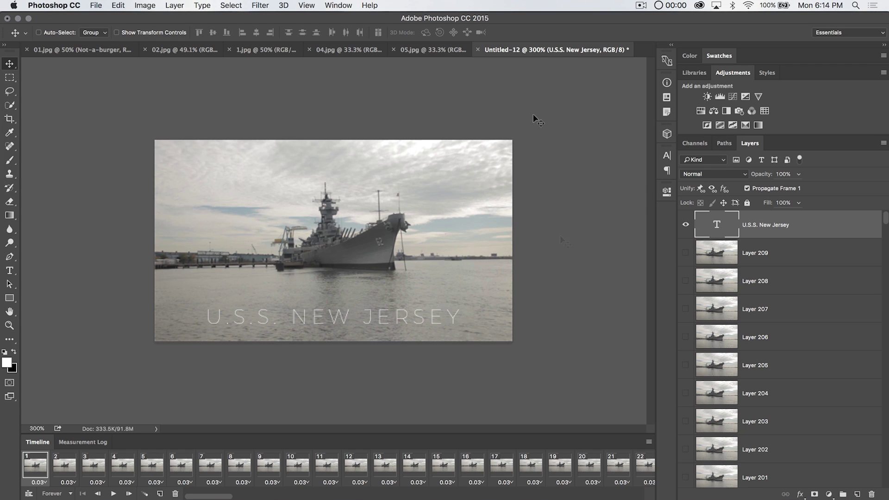